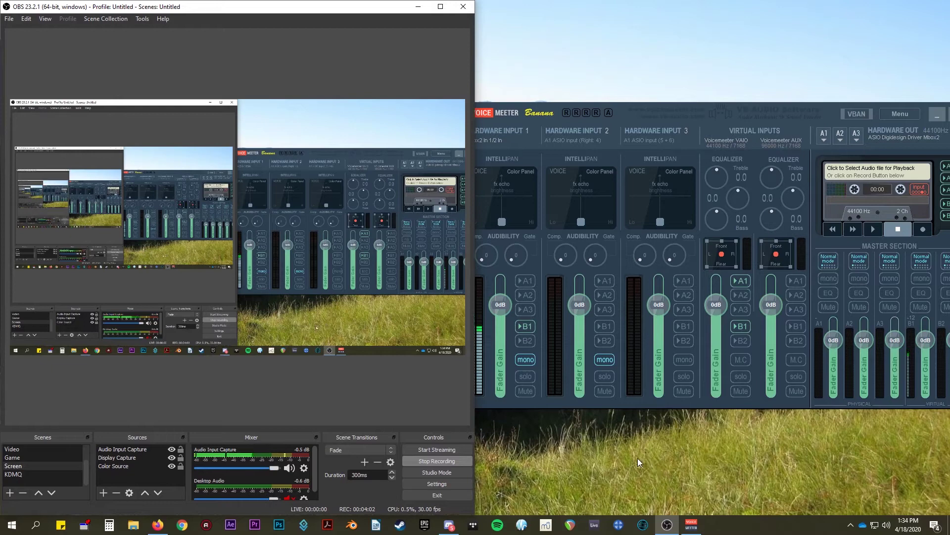
Toggle Hardware Input 3's Intellipan to modulation and back to voice, then reposition the mixer window
click(632, 194)
click(680, 182)
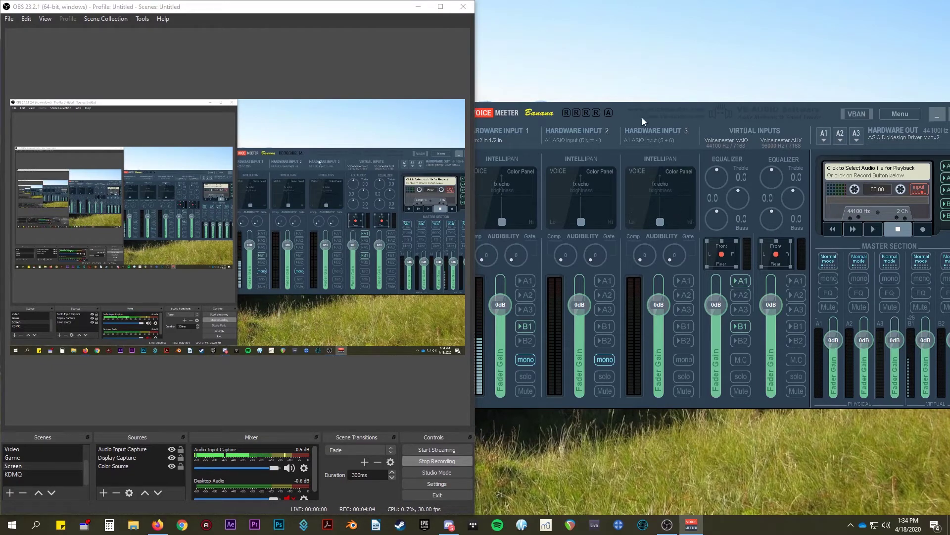
drag(646, 122, 684, 124)
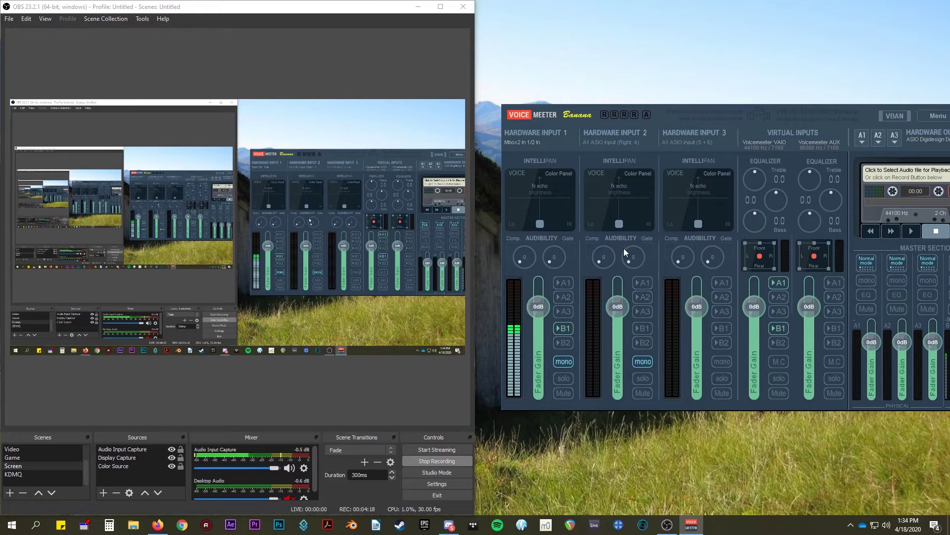
drag(696, 112, 672, 109)
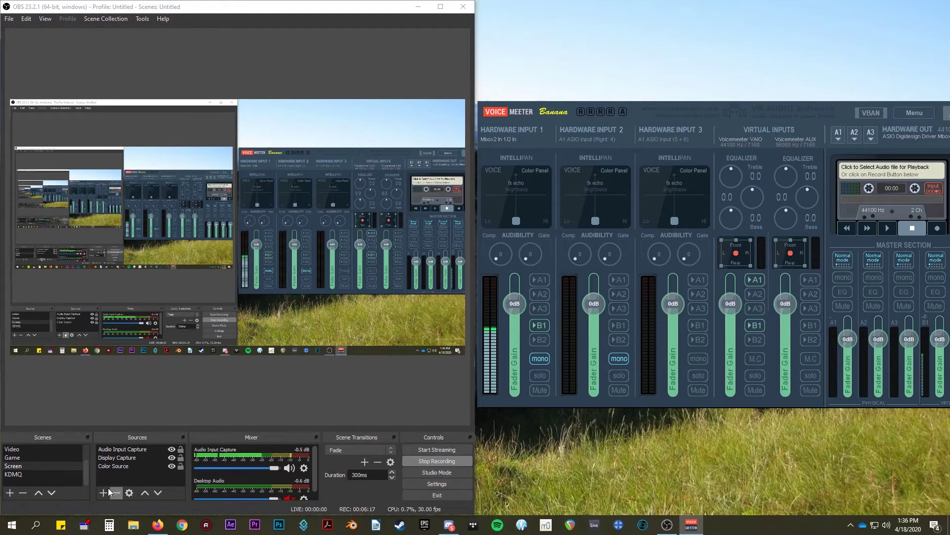
Add a muted Audio Input Capture 2 source capturing VoiceMeeter Aux Output in OBS
click(107, 492)
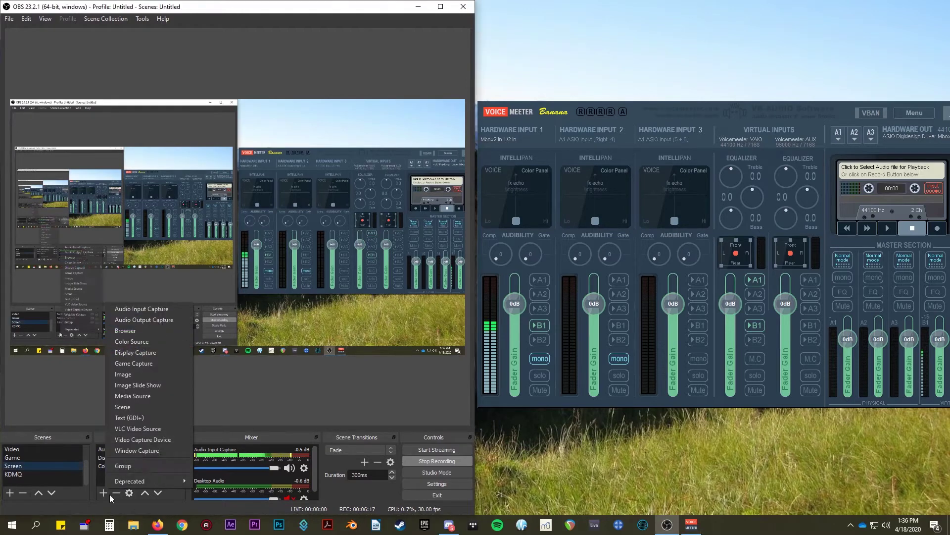
click(152, 307)
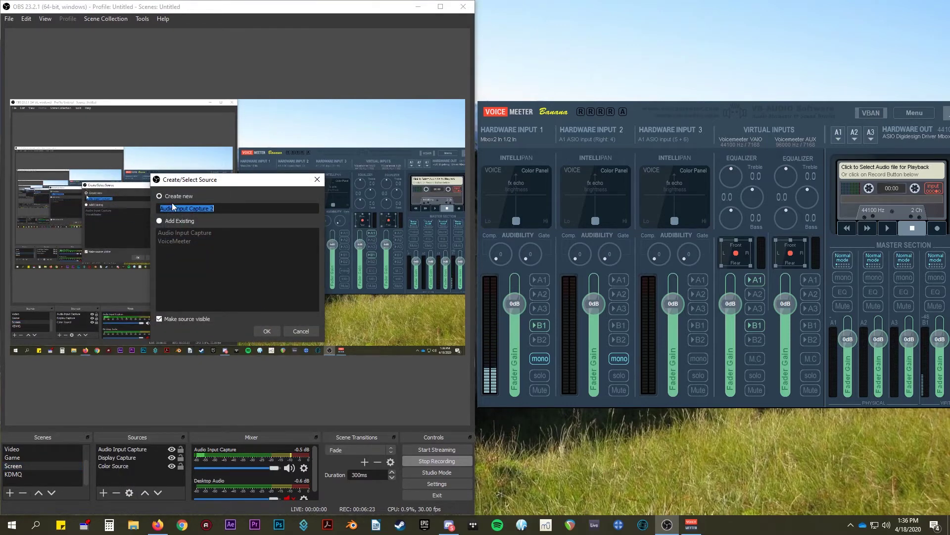
click(267, 331)
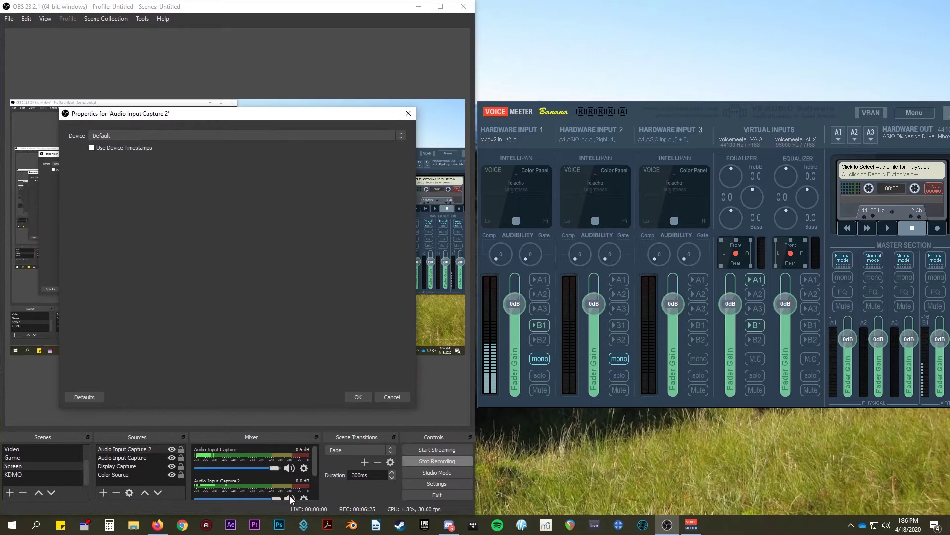
click(290, 498)
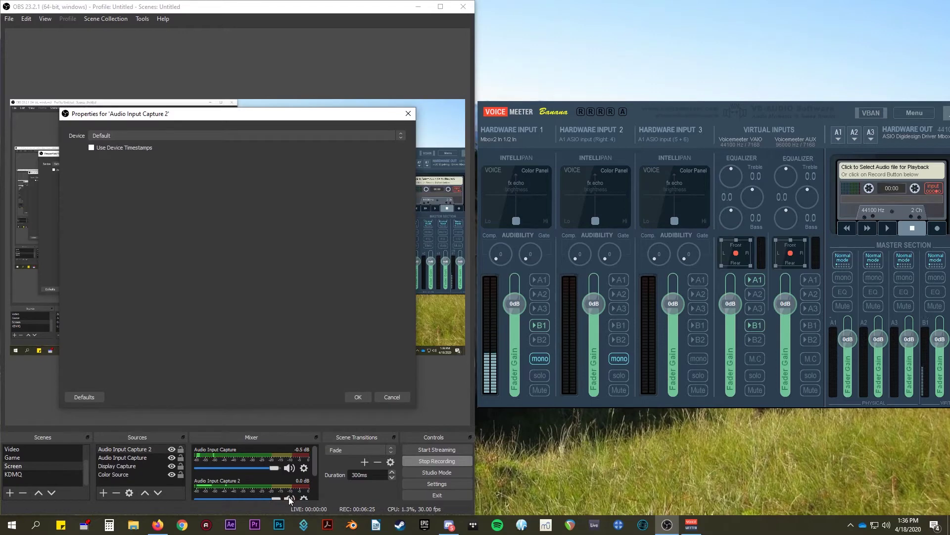
click(117, 130)
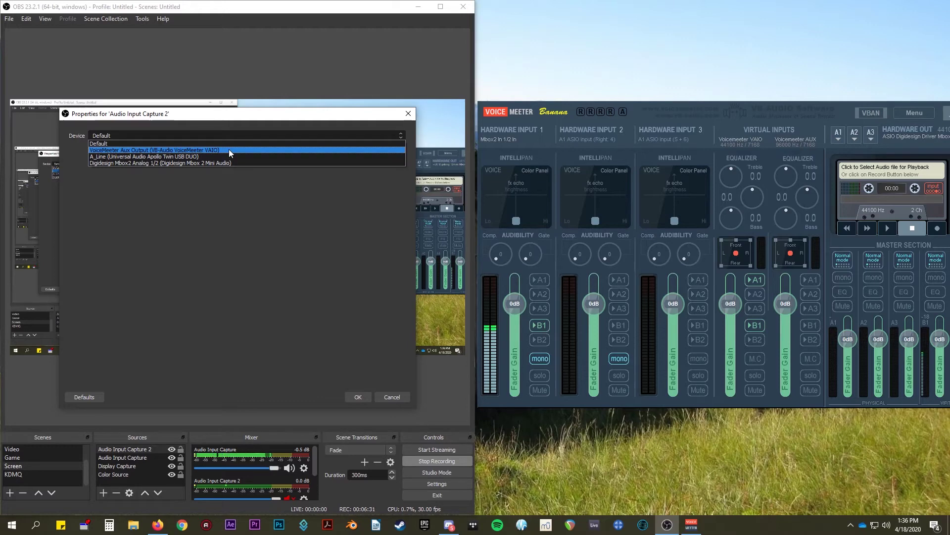
click(229, 149)
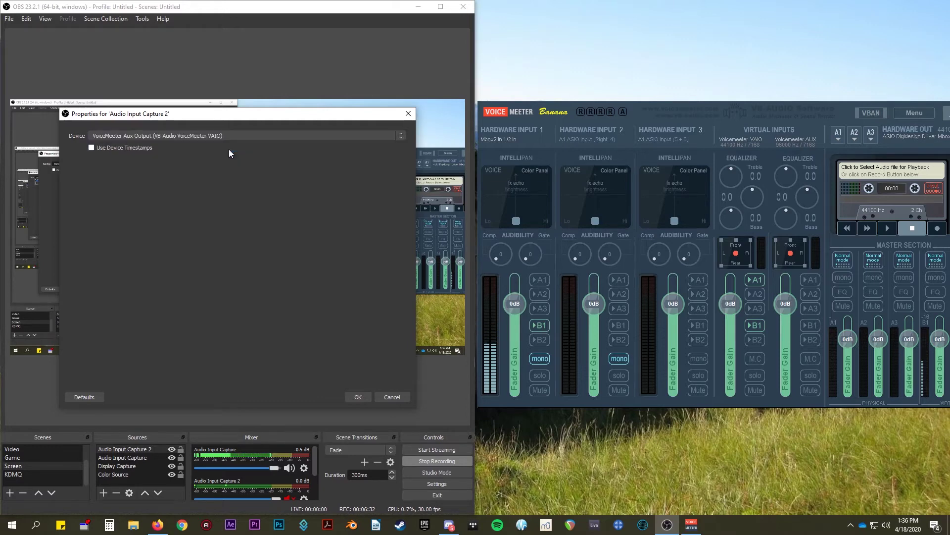
click(357, 396)
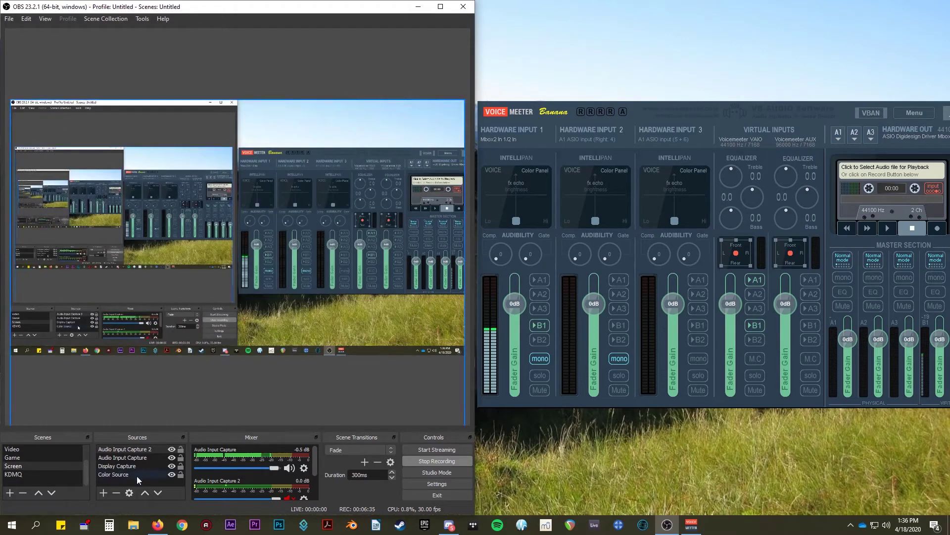
Recheck Audio Input Capture 2's properties, mute the original Audio Input Capture, and minimize OBS
click(128, 493)
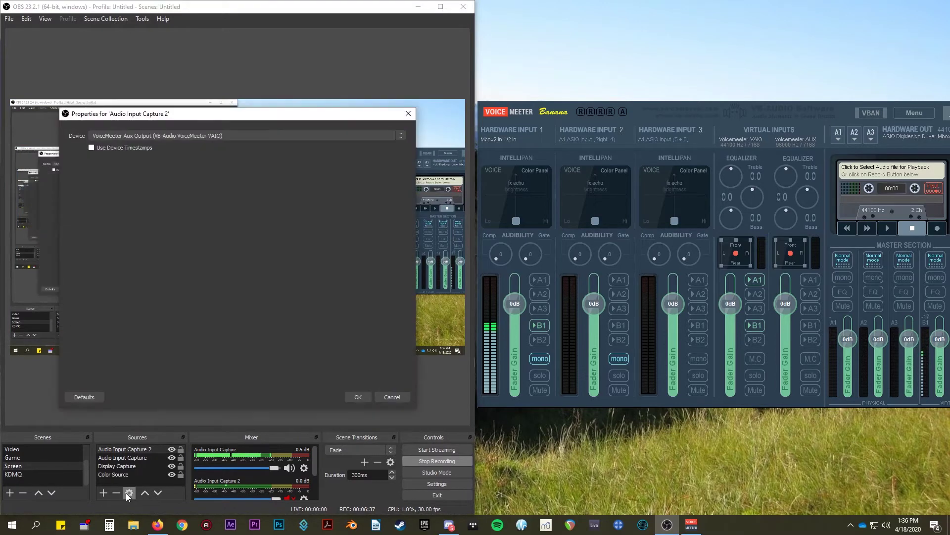
click(396, 396)
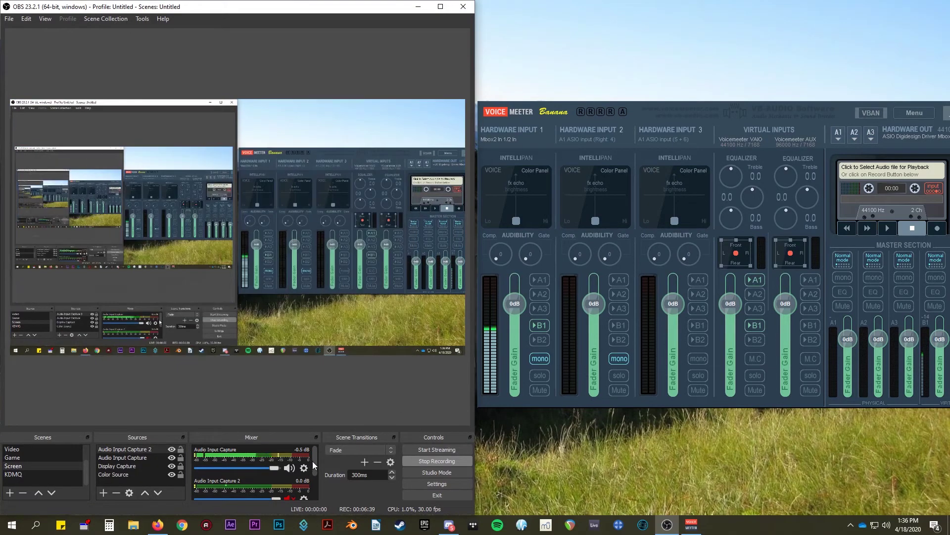
scroll(313, 462, down, 2)
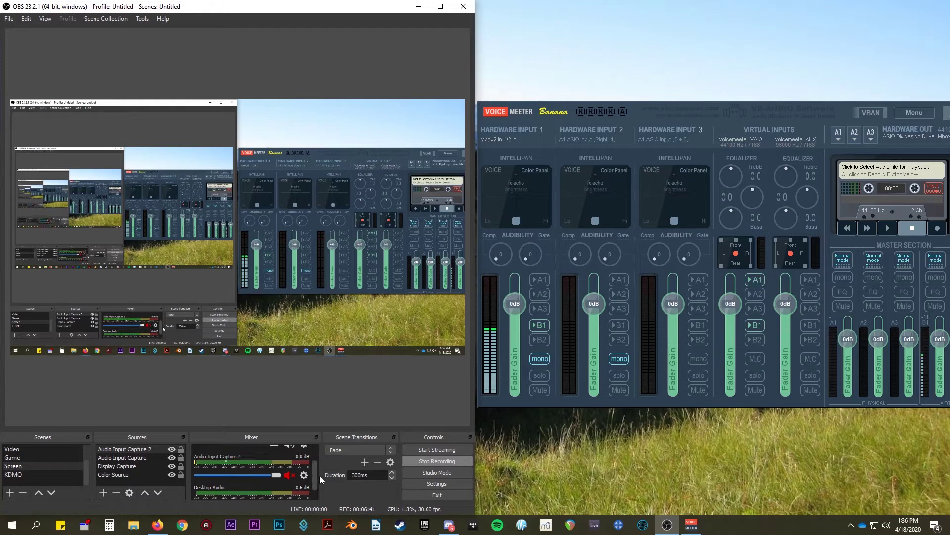
scroll(319, 470, up, 2)
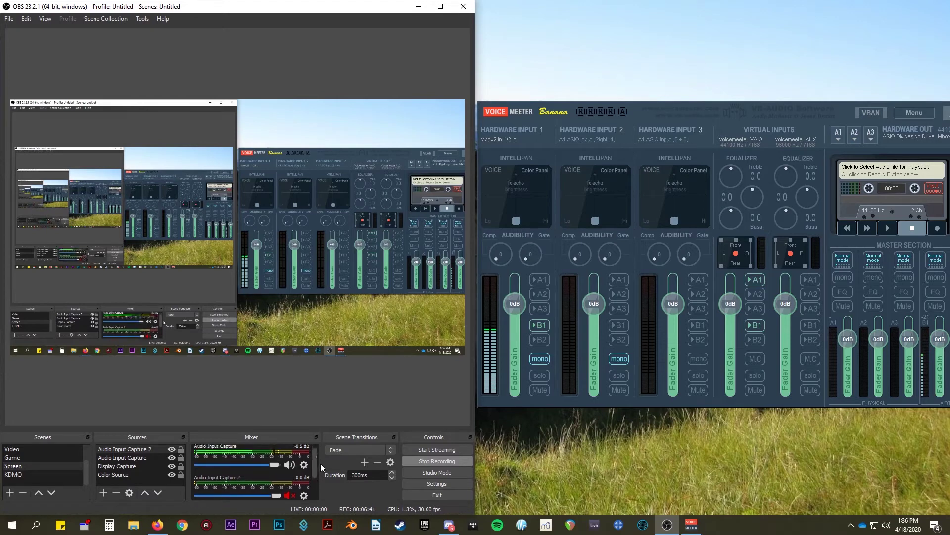
click(290, 468)
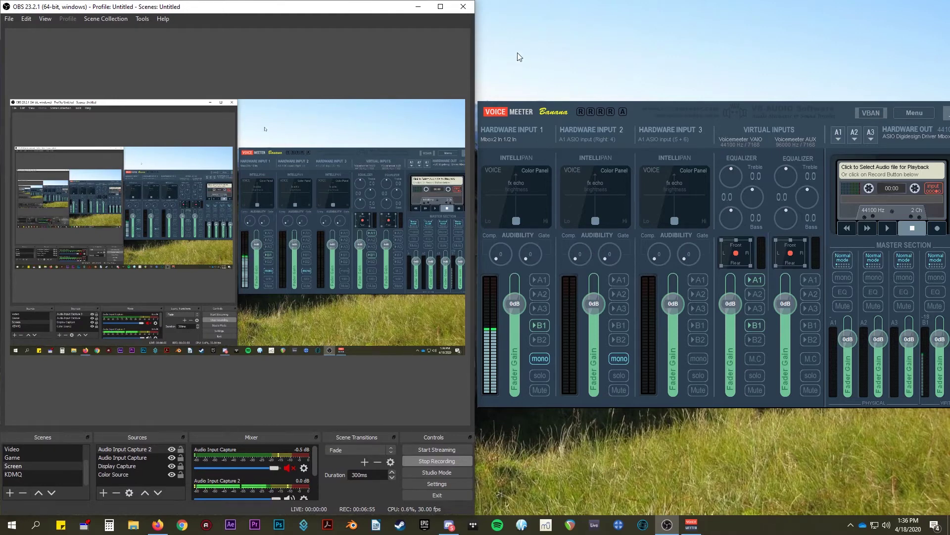
click(421, 15)
Drag the VoiceMeeter Banana window to the desktop centre, nudging it slightly down and right
drag(691, 109, 409, 69)
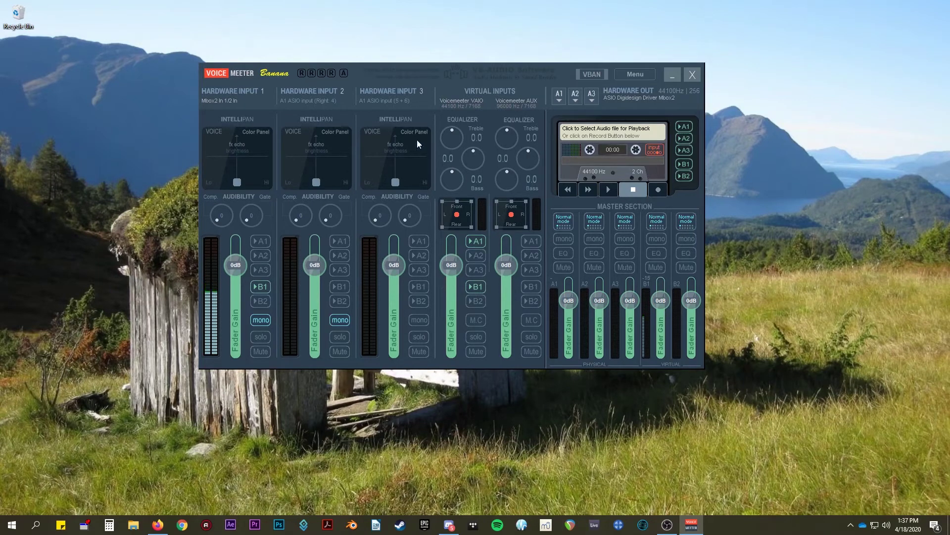
drag(402, 76, 415, 106)
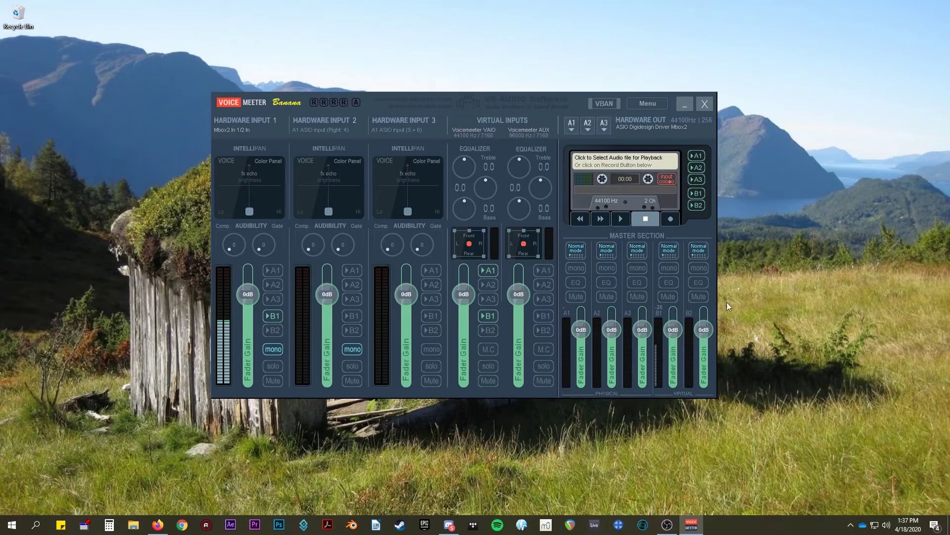
Browse the A1, A2 and A3 device lists, ending on A1's list with ASIO Digidesign Driver Mbox2 checked
click(574, 126)
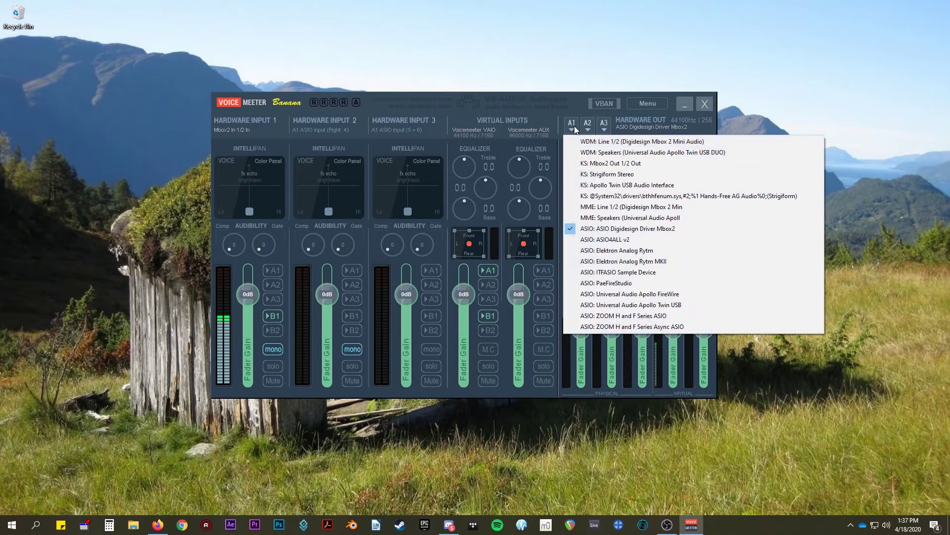
click(604, 124)
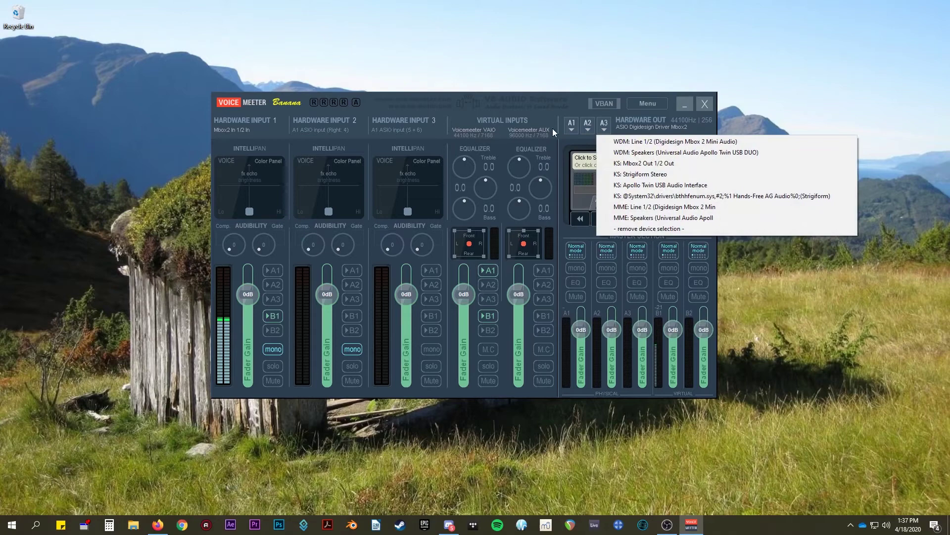
click(573, 123)
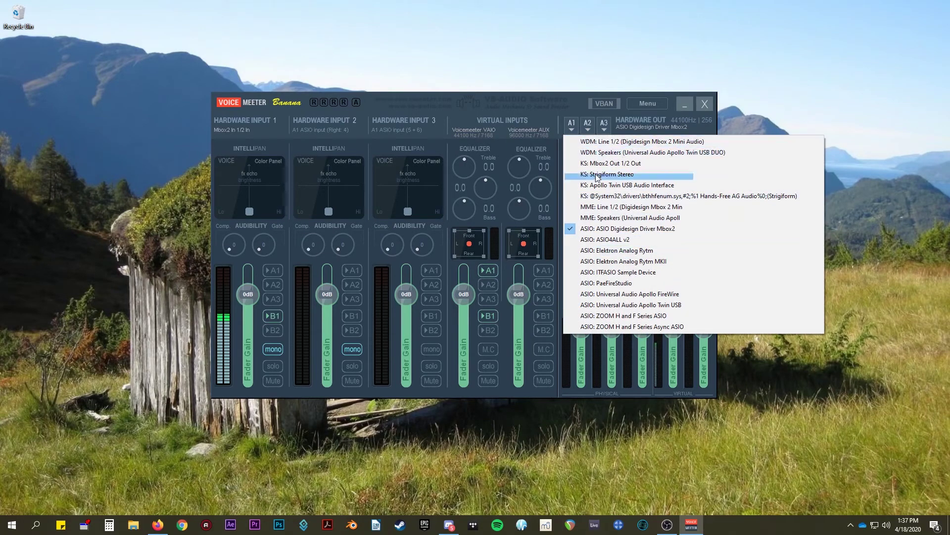
click(593, 122)
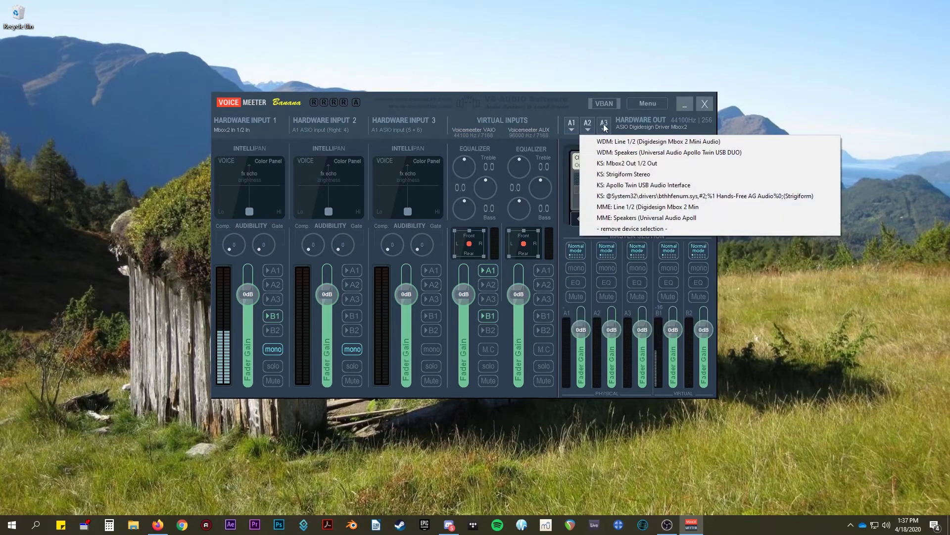
click(604, 124)
click(587, 126)
click(571, 124)
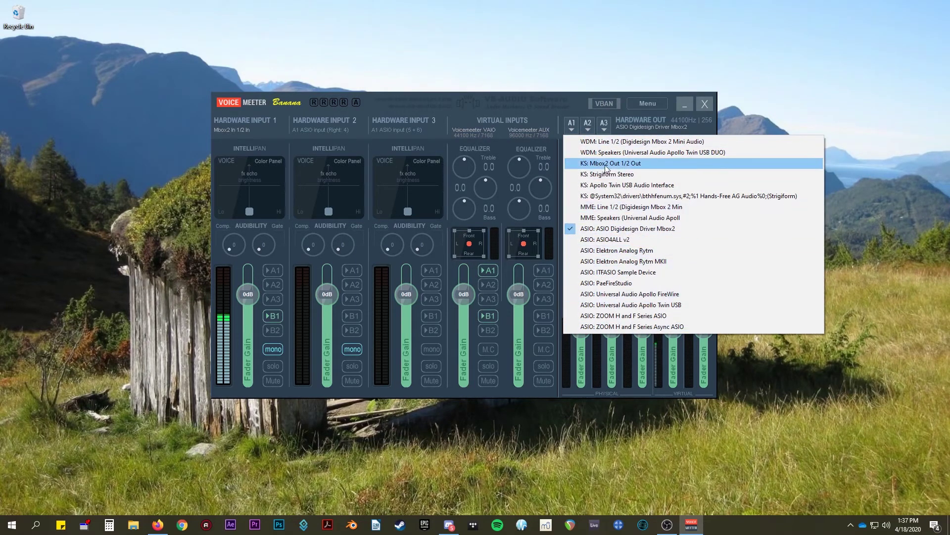
click(588, 123)
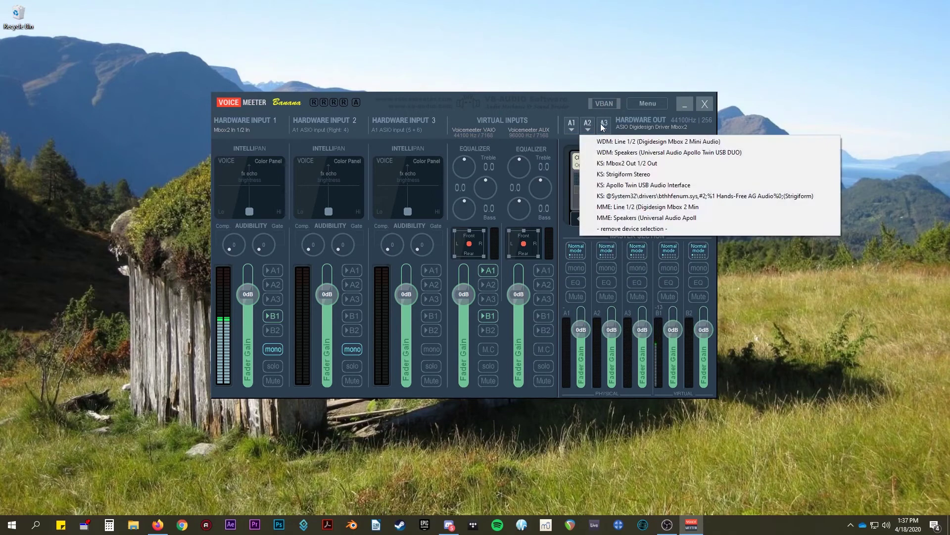
click(602, 124)
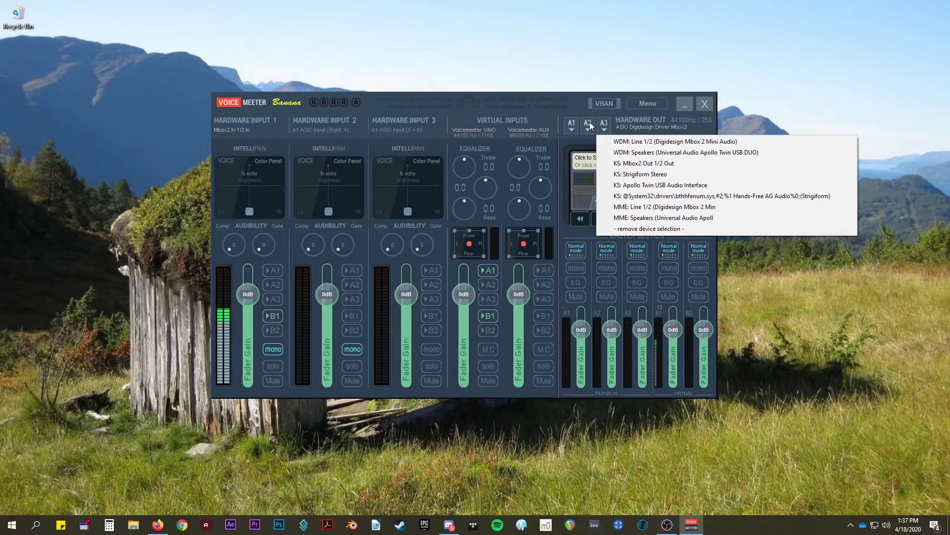
click(589, 122)
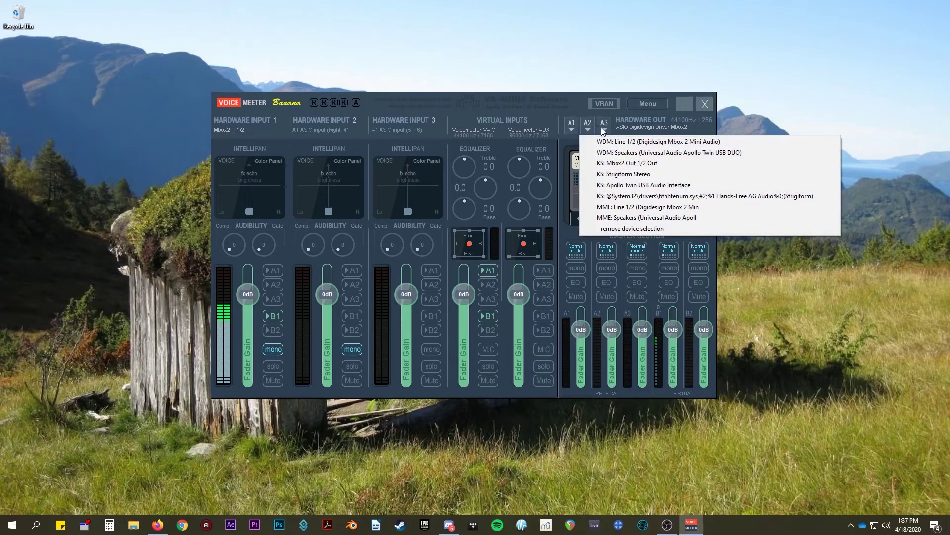
click(608, 126)
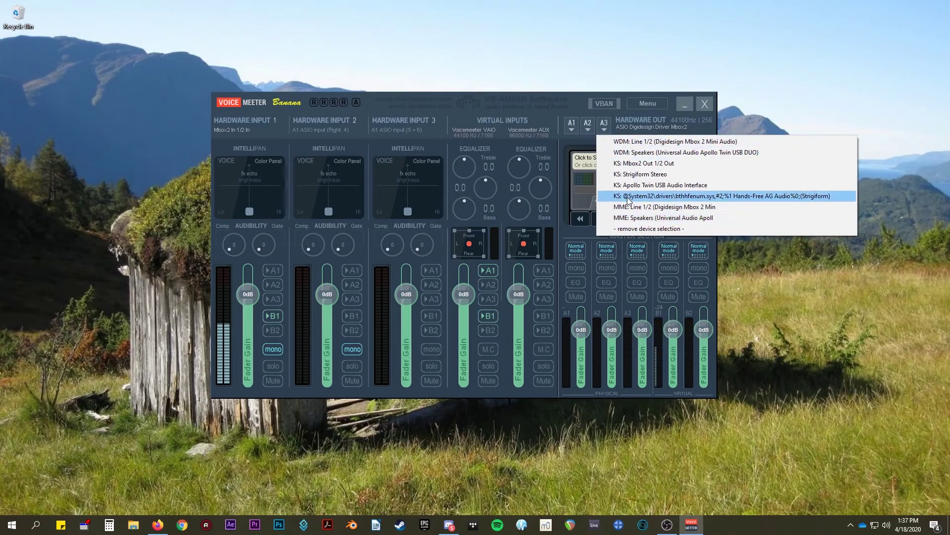
click(571, 124)
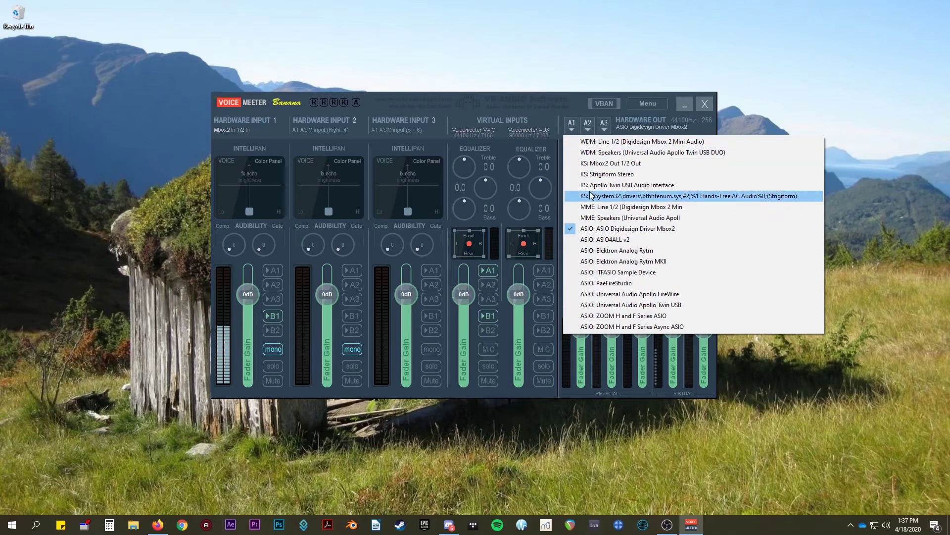
Dismiss the A1 device list, keeping ASIO Digidesign Driver Mbox2 as the output
click(700, 127)
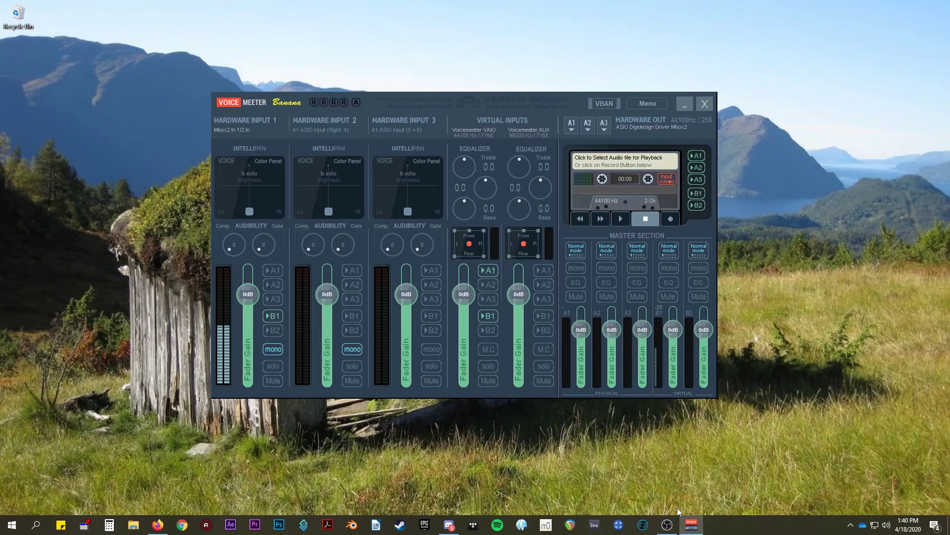
Briefly check OBS Studio twice from the taskbar, then start Ableton Live 10 Suite
click(666, 524)
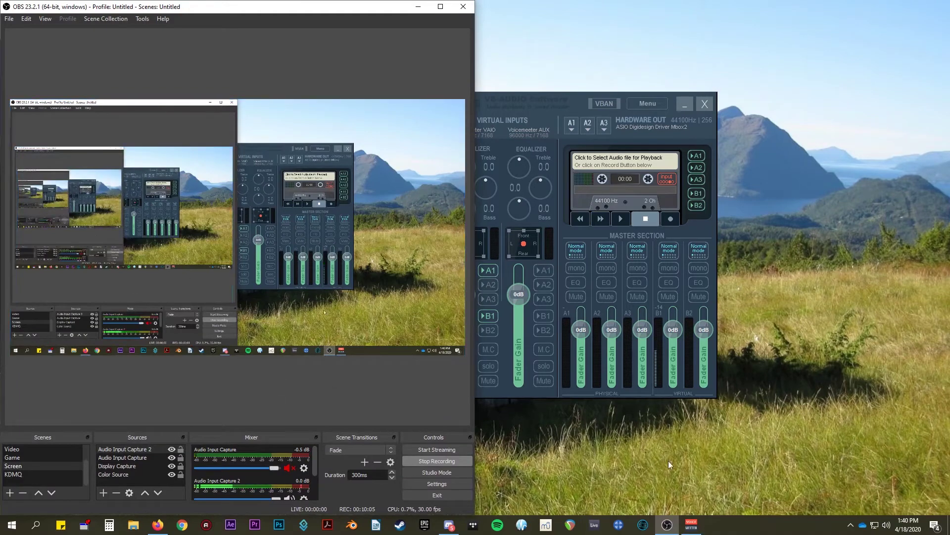
click(667, 524)
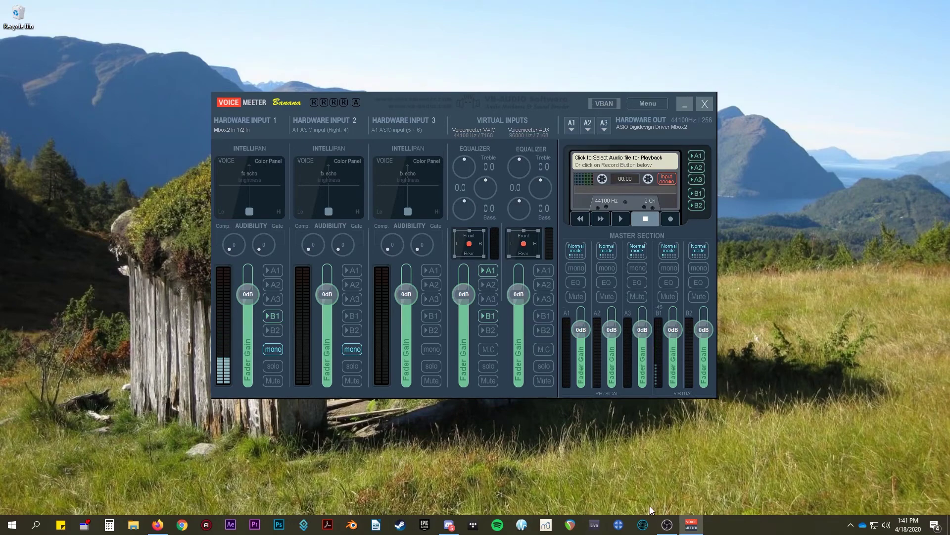
click(666, 524)
click(667, 524)
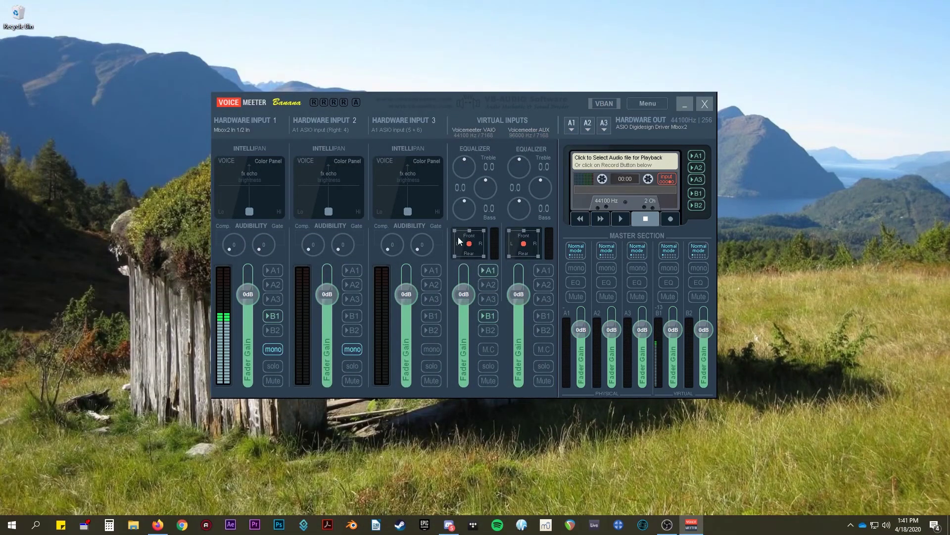
click(602, 527)
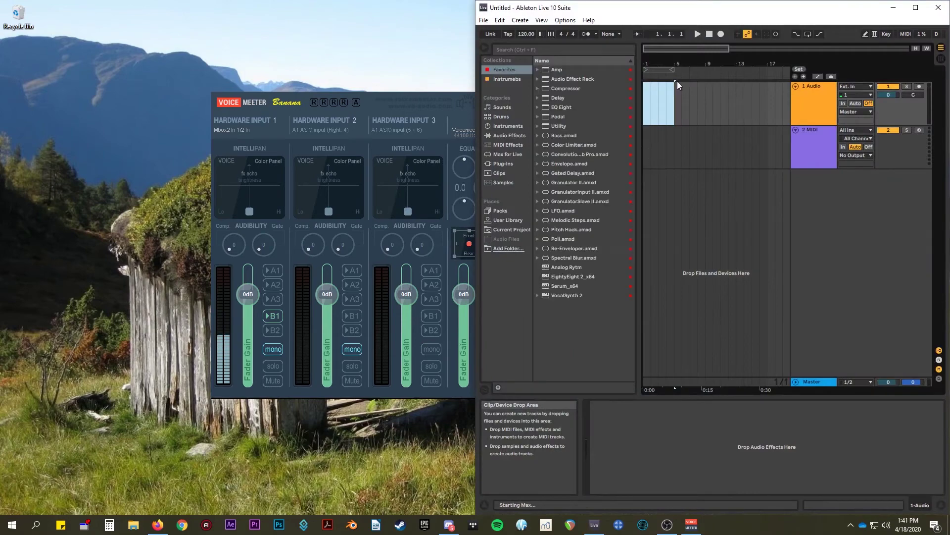
Maximize Live and confirm Voicemeeter Virtual ASIO as the ASIO audio device in Preferences
double_click(718, 9)
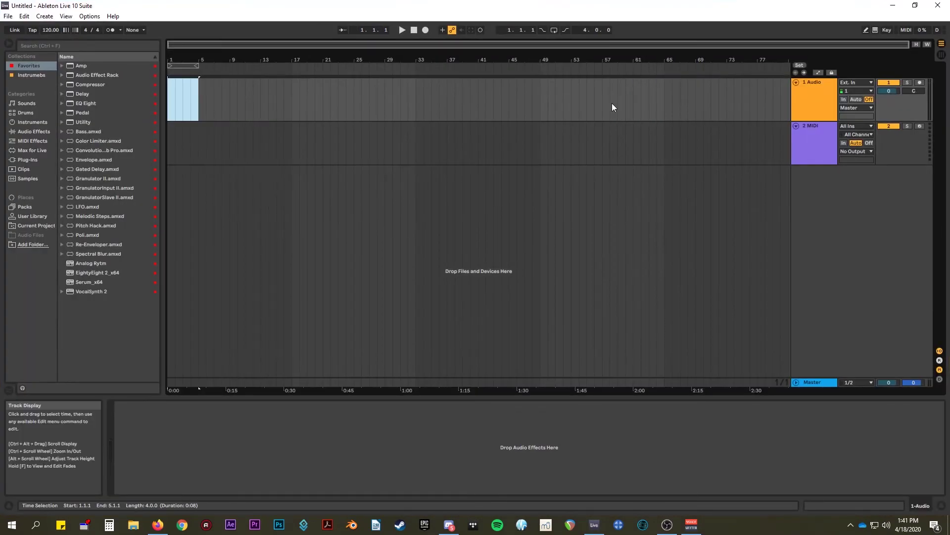
key(ctrl+comma)
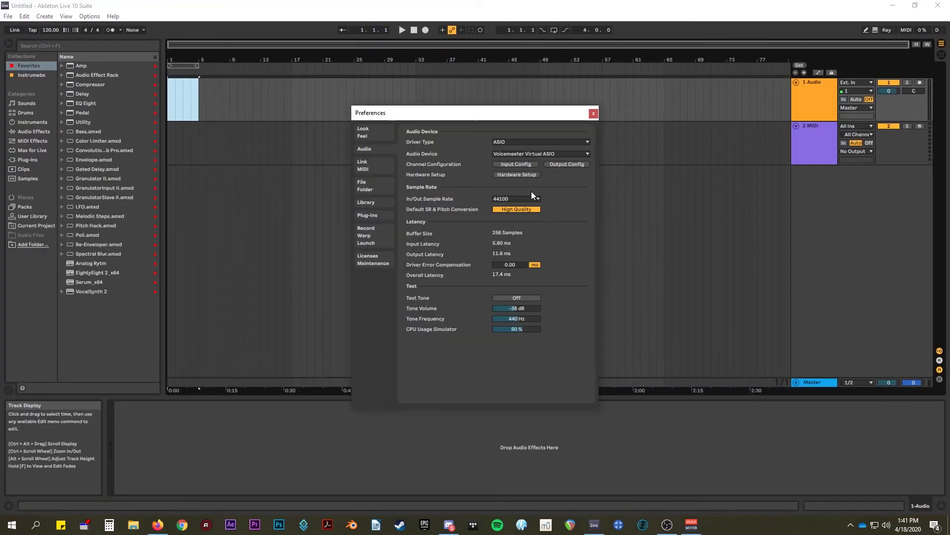
click(534, 155)
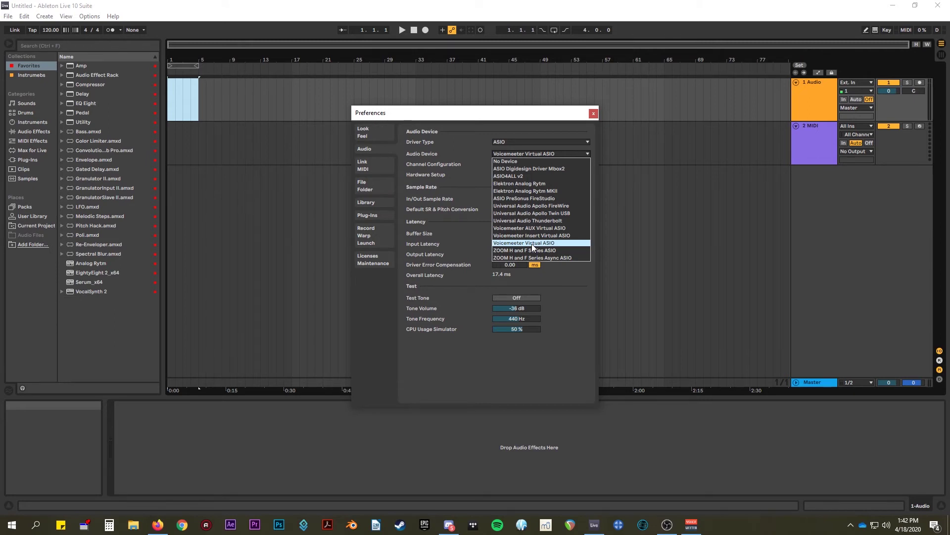
click(594, 114)
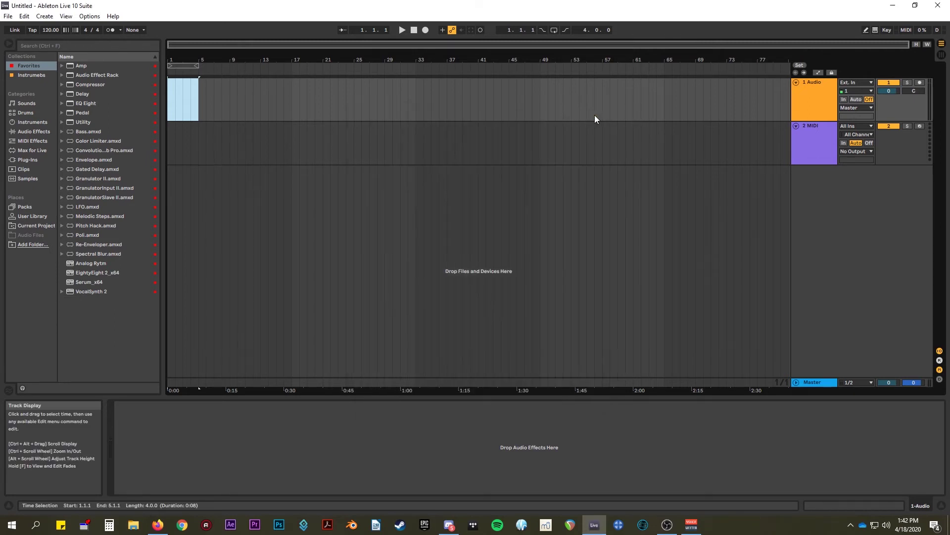
Review the Input Config channels, then bring up Output Config showing outputs 1/2 and 3/4
key(ctrl+comma)
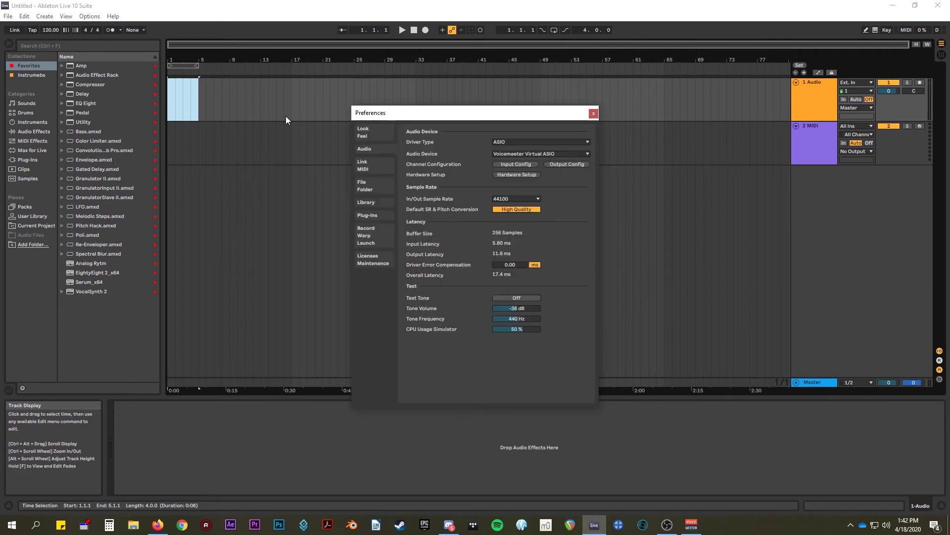
click(533, 164)
click(592, 112)
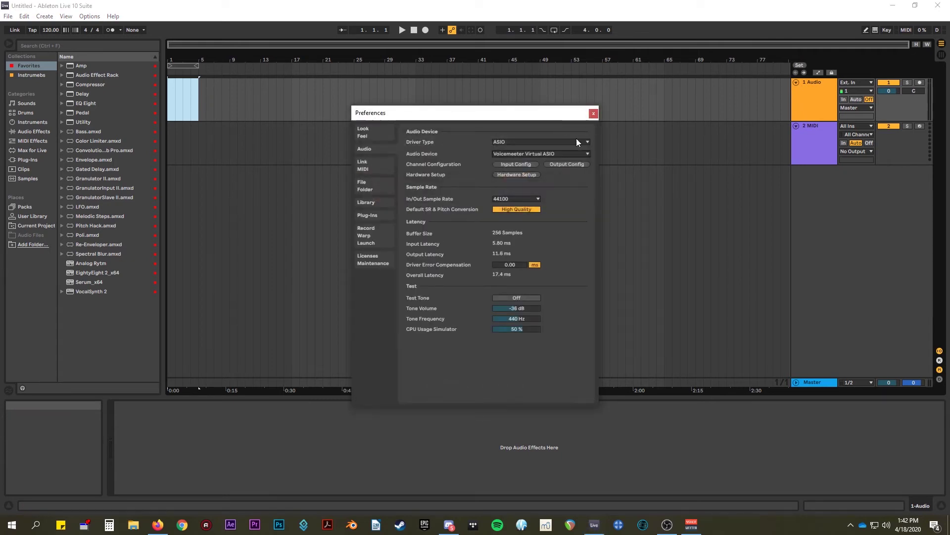
click(559, 165)
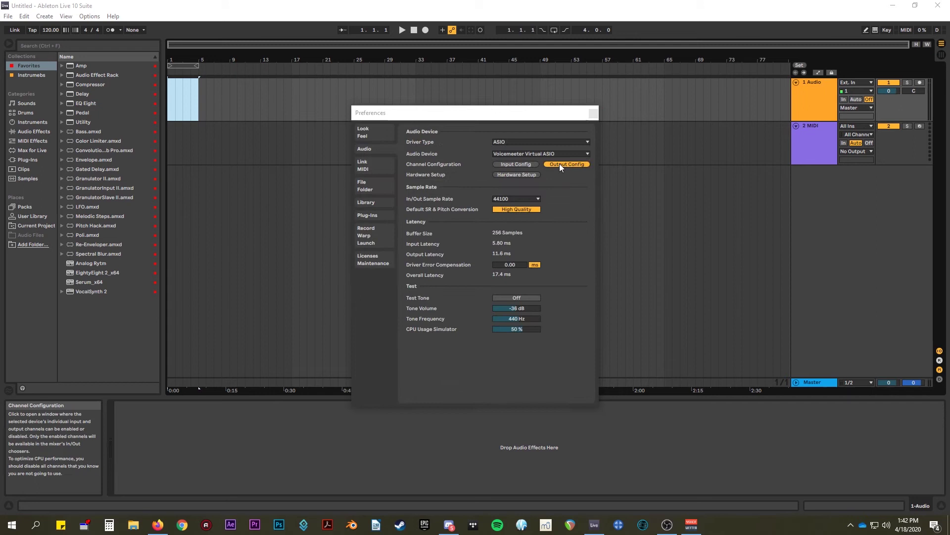
Review Output Config with 1/2 and 3/4 enabled, then return to the Audio preferences
click(594, 112)
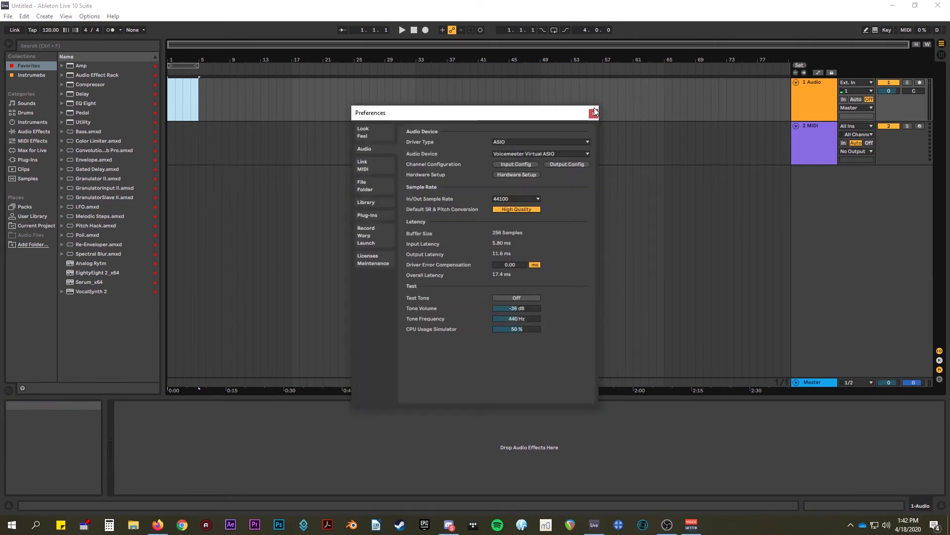
click(563, 162)
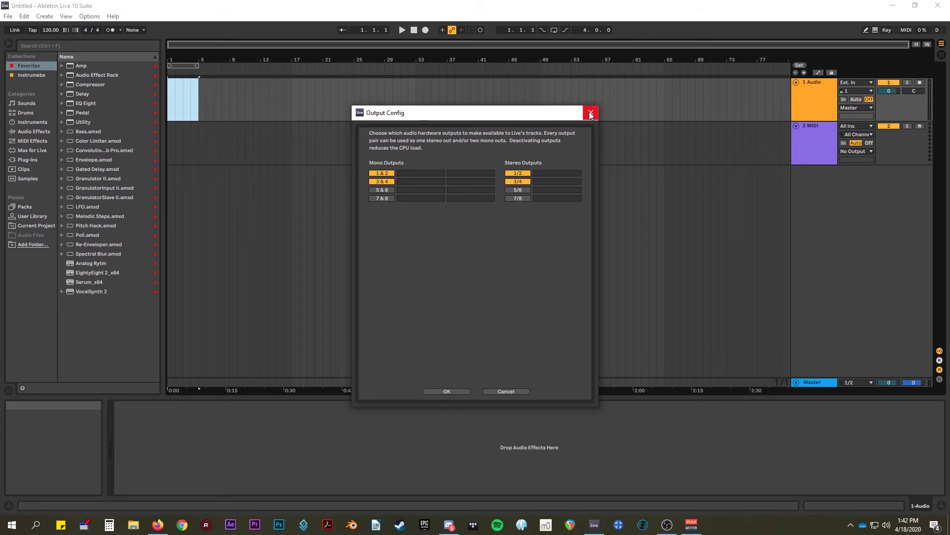
click(590, 113)
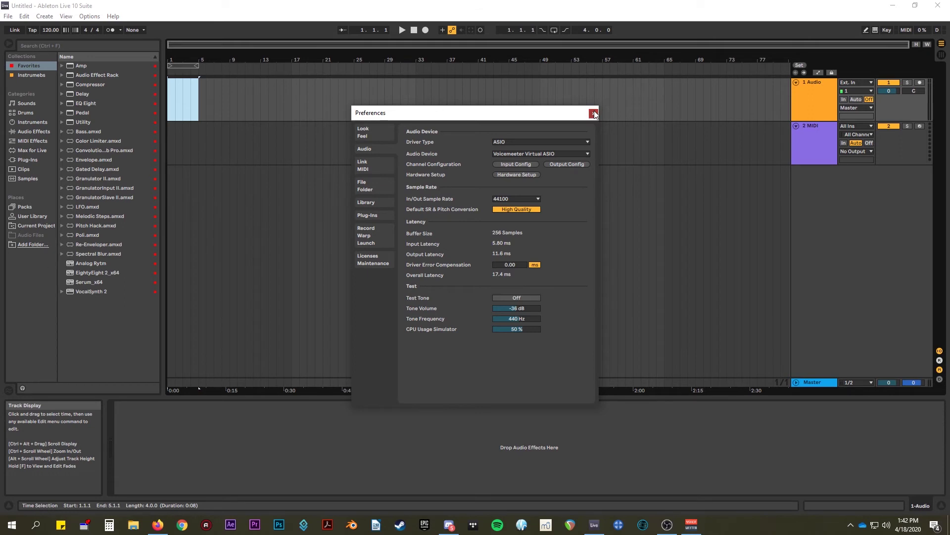
Close Preferences and clear the time selection on track 1 Audio
click(593, 113)
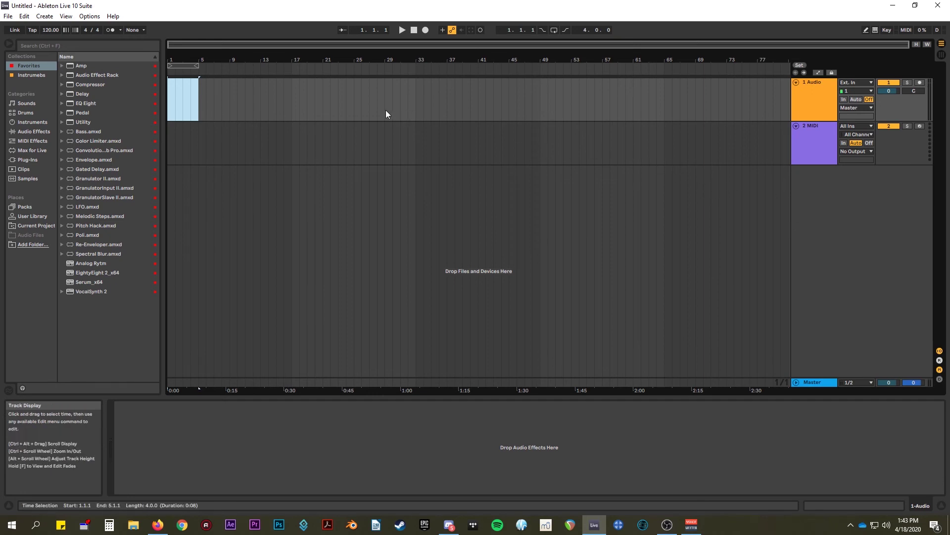
click(178, 96)
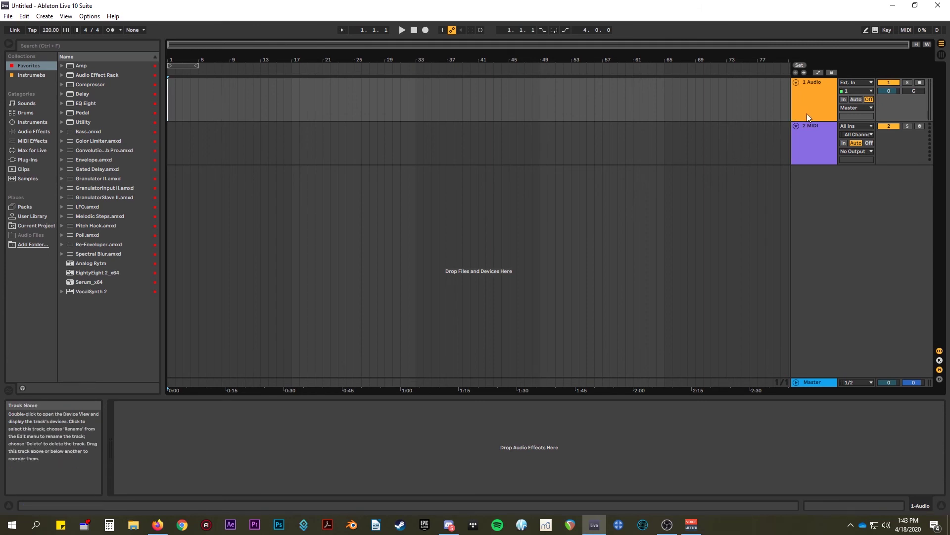
Load Serum onto track 2 MIDI, briefly check OBS, then close the Serum plugin window
click(816, 157)
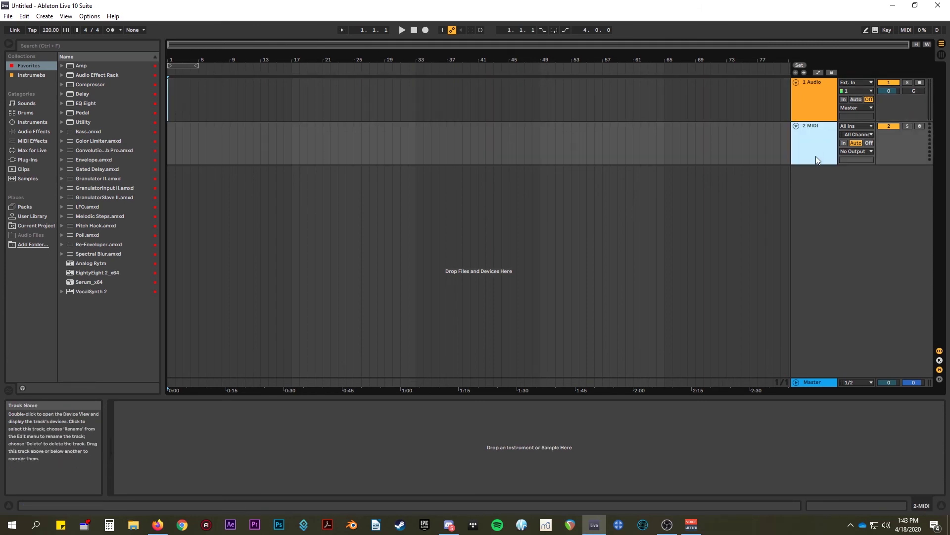
double_click(99, 281)
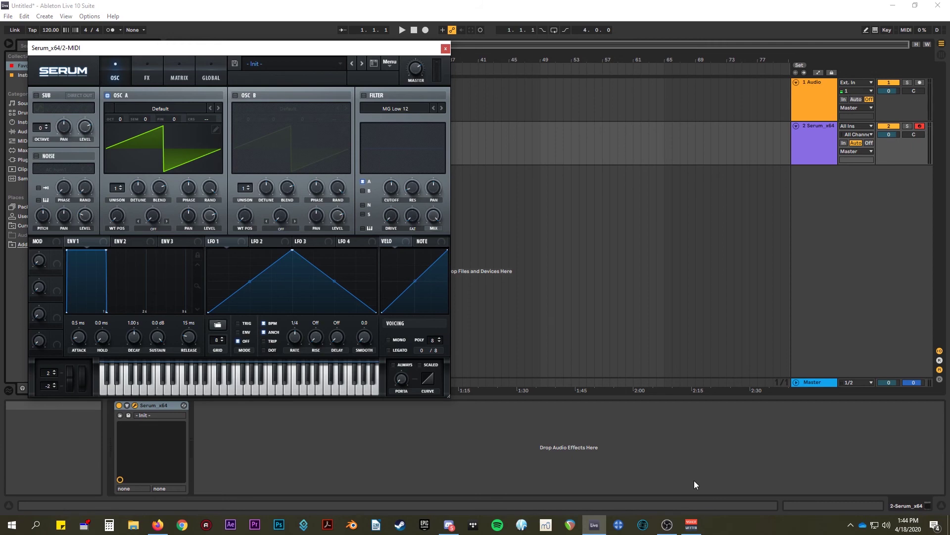
click(667, 524)
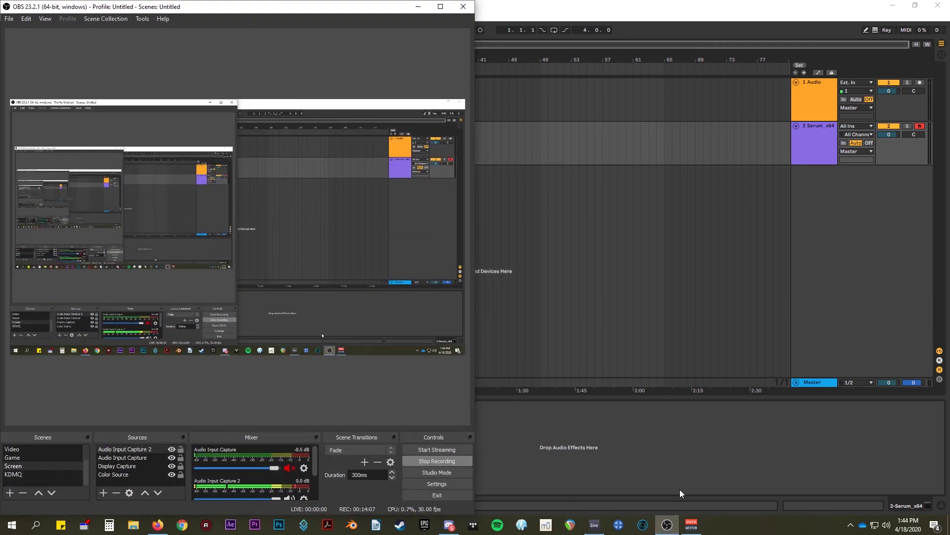
click(594, 524)
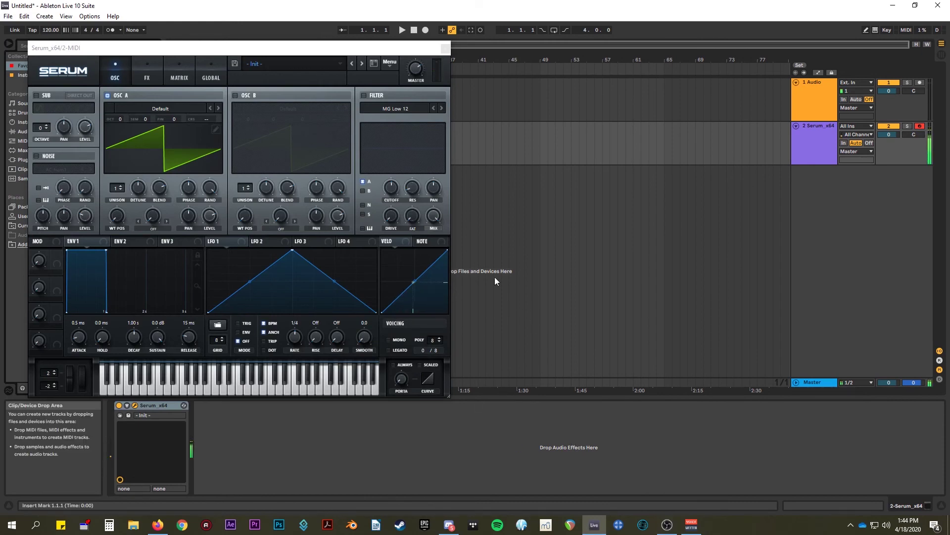
click(416, 78)
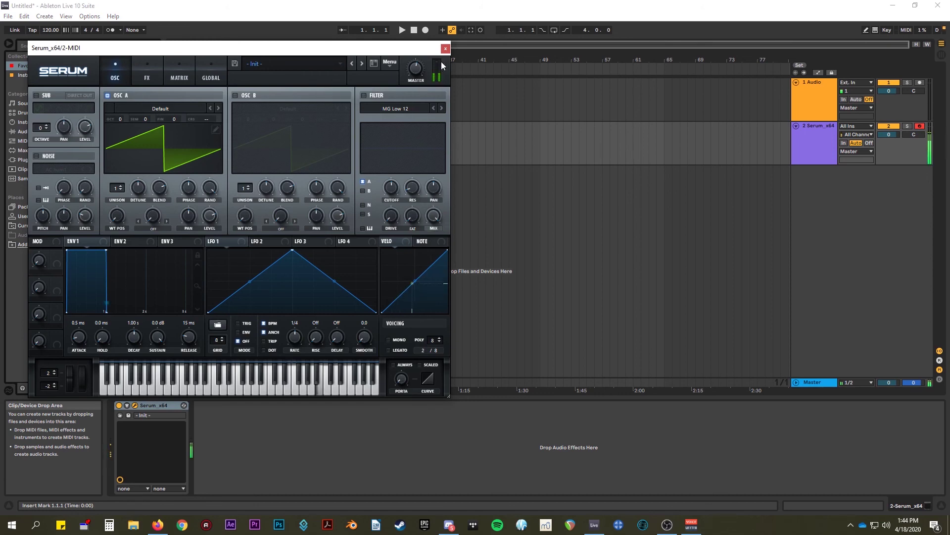
click(445, 48)
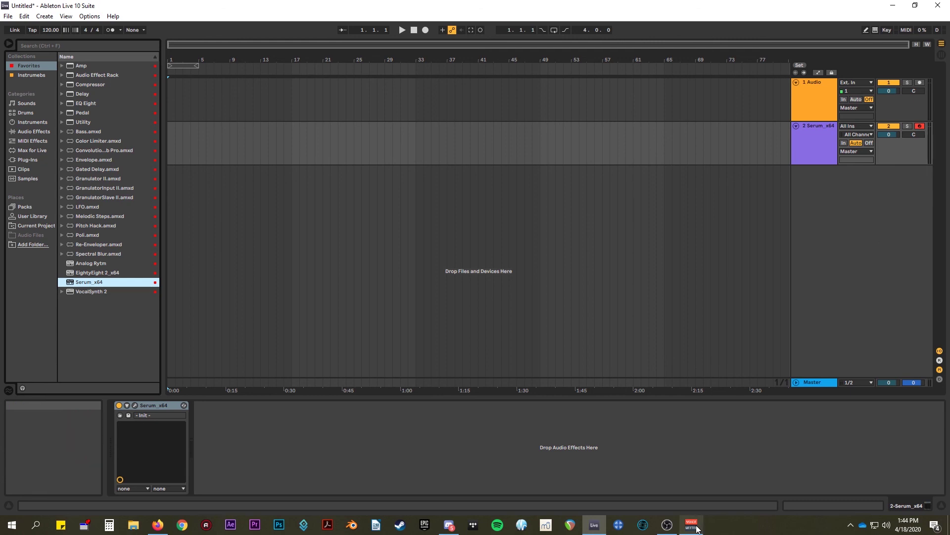
mouse_move(691, 524)
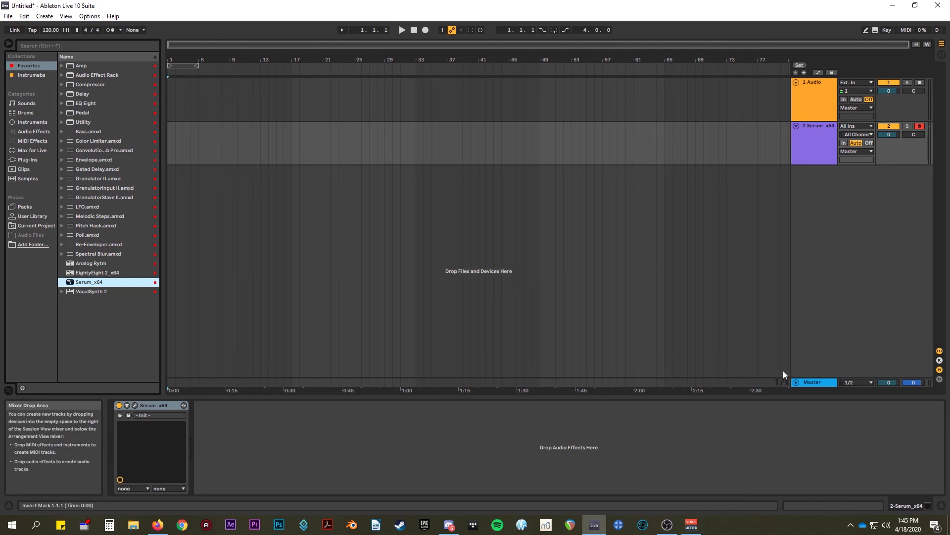